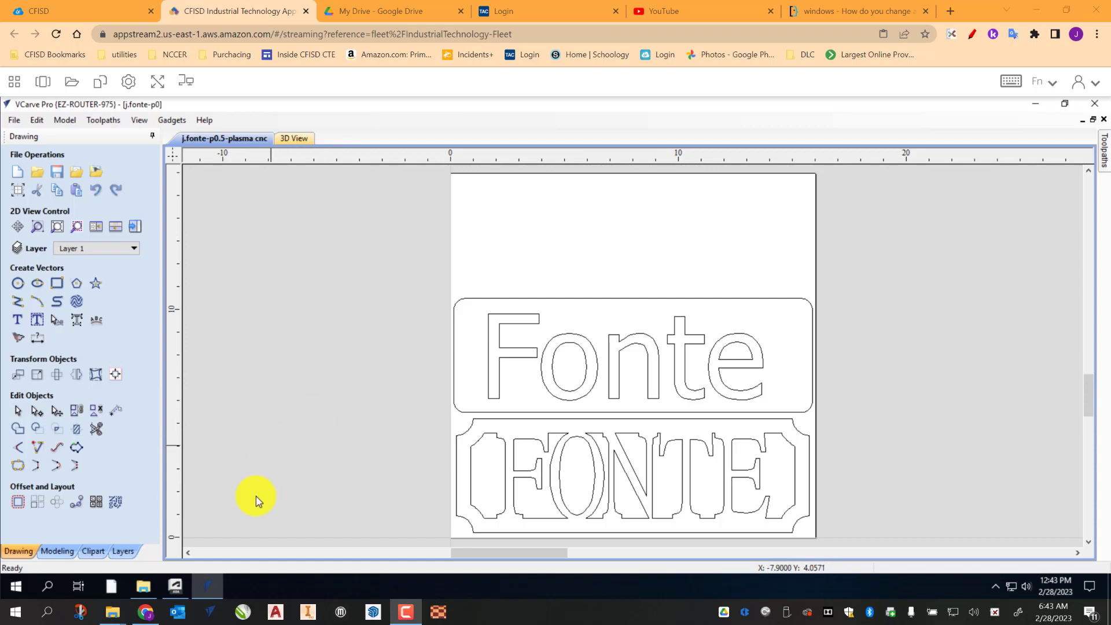
Step: Open File Explorer and browse to the Stecil styles folder in Google Drive > Shared With Me > Plans > Fonts
{"action": "mouse_move", "coordinate": [140, 588]}
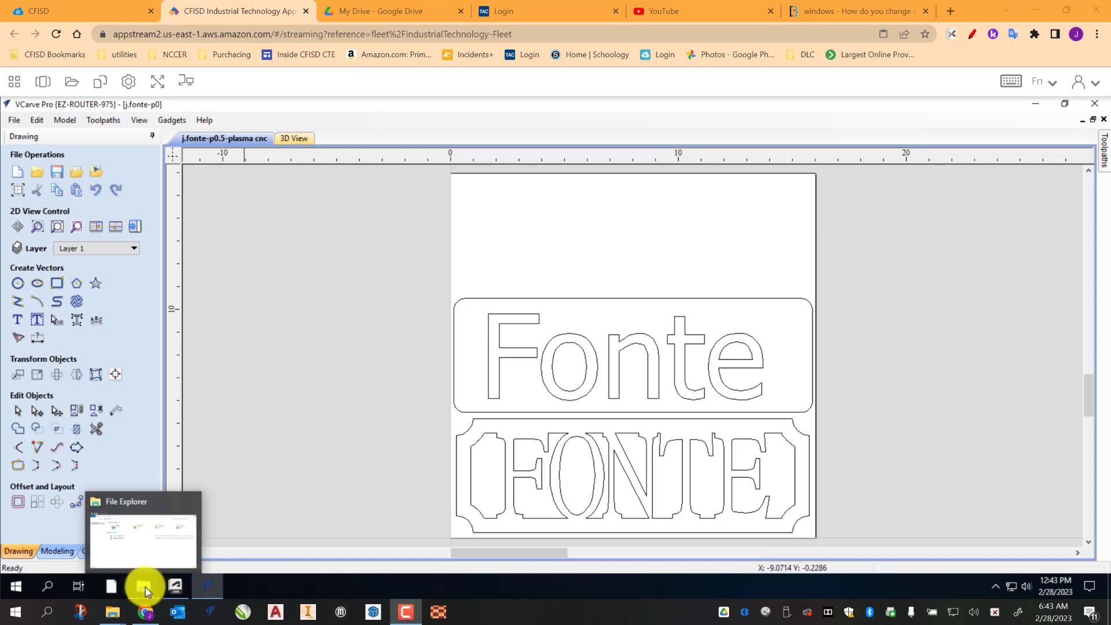
{"action": "left_click", "coordinate": [144, 586]}
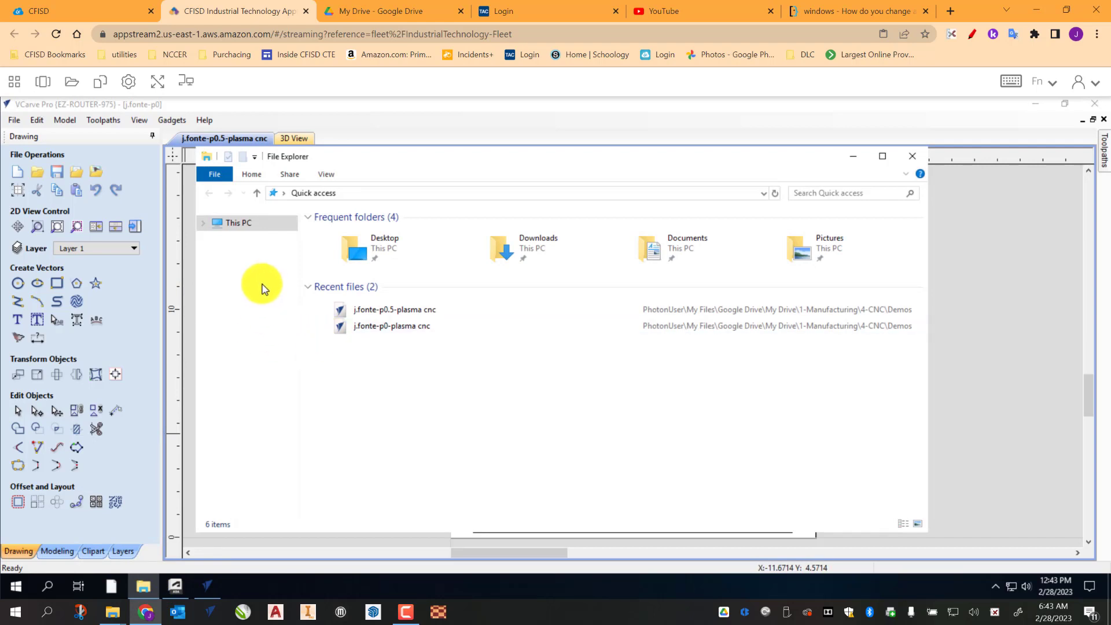
{"action": "left_click", "coordinate": [236, 226]}
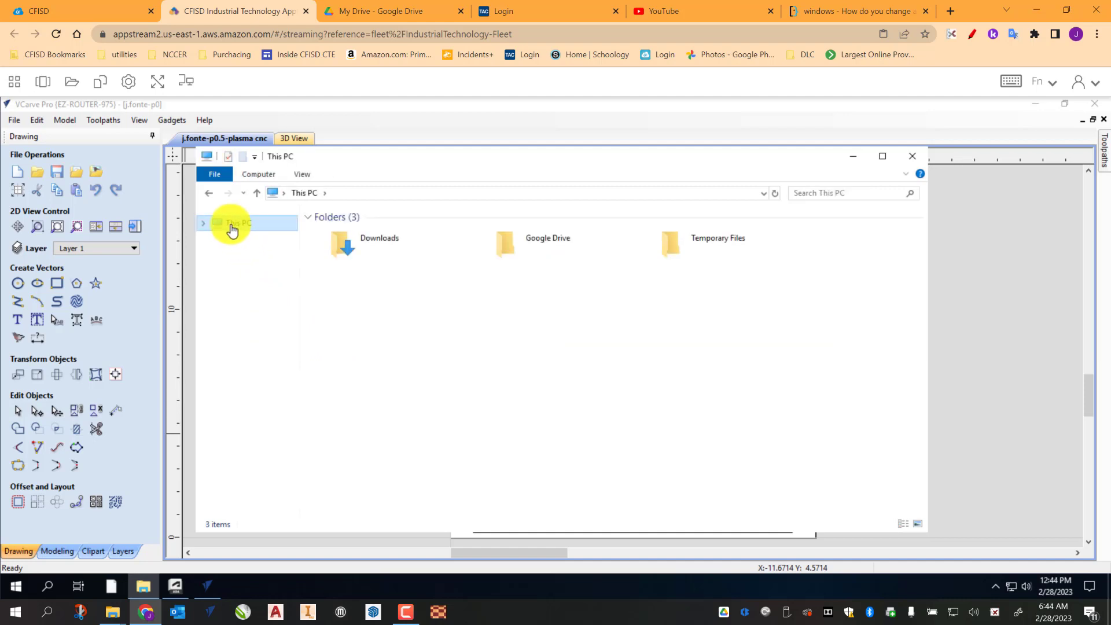
{"action": "left_click", "coordinate": [556, 241]}
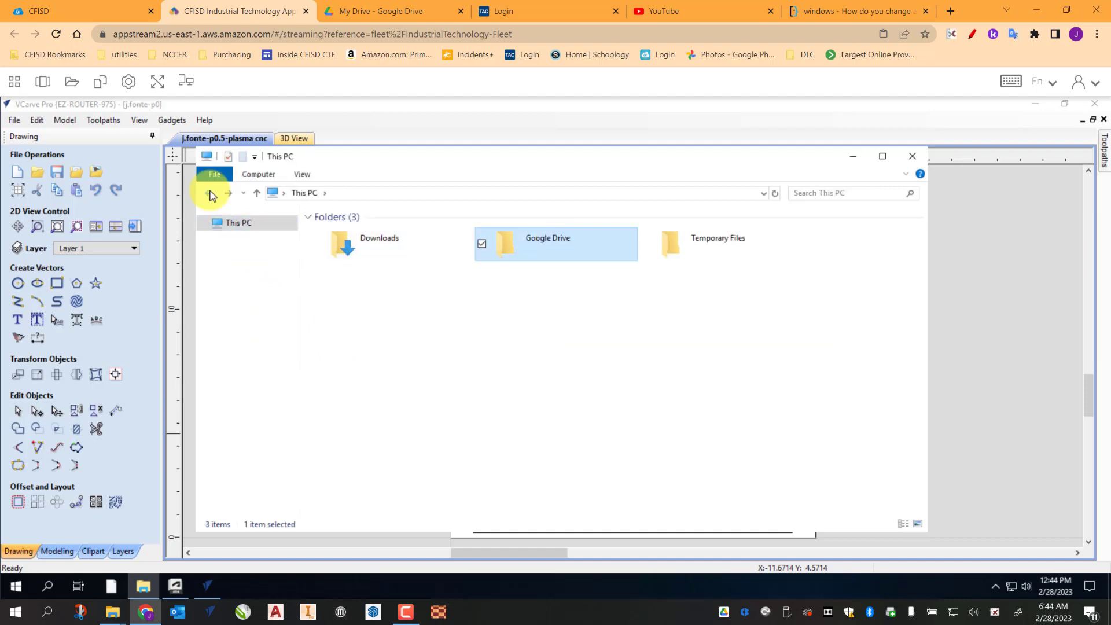
{"action": "double_click", "coordinate": [538, 245]}
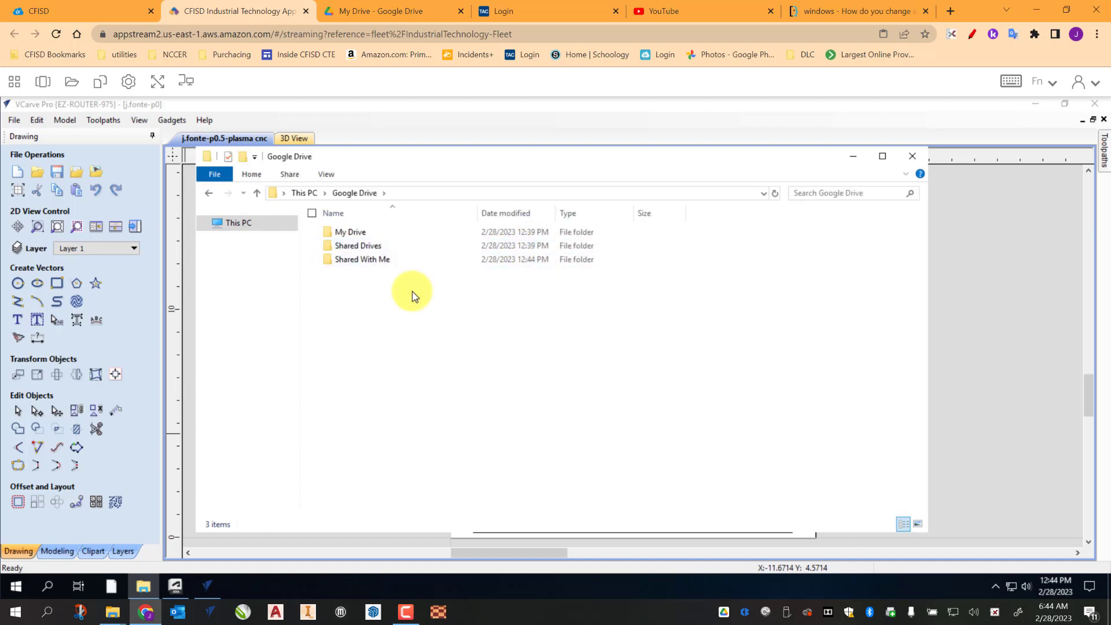
{"action": "left_click", "coordinate": [370, 264]}
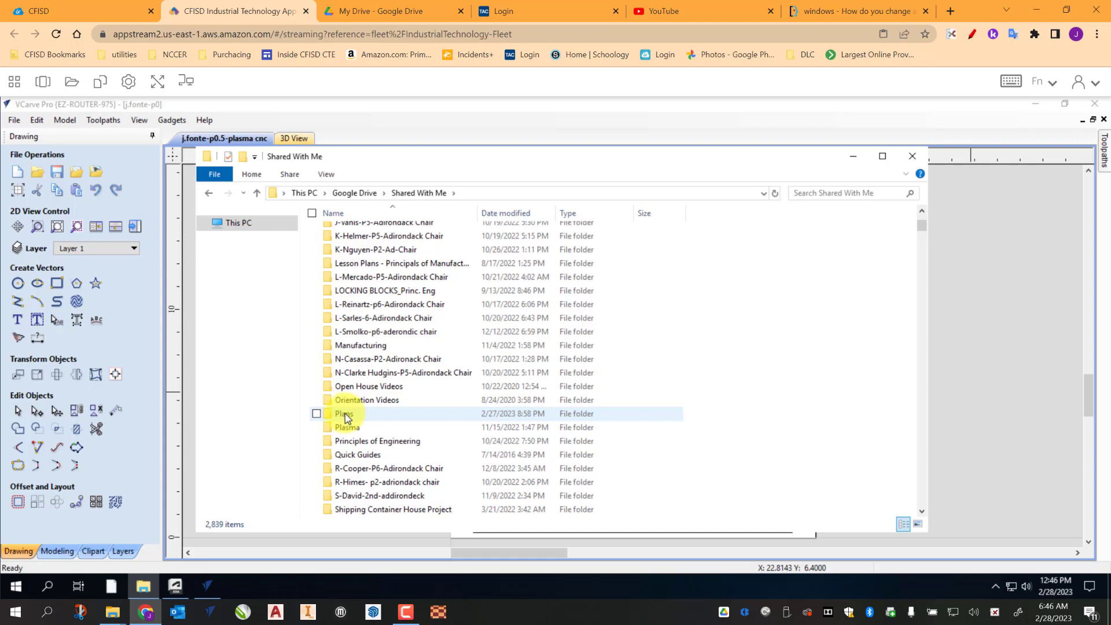
{"action": "double_click", "coordinate": [346, 414]}
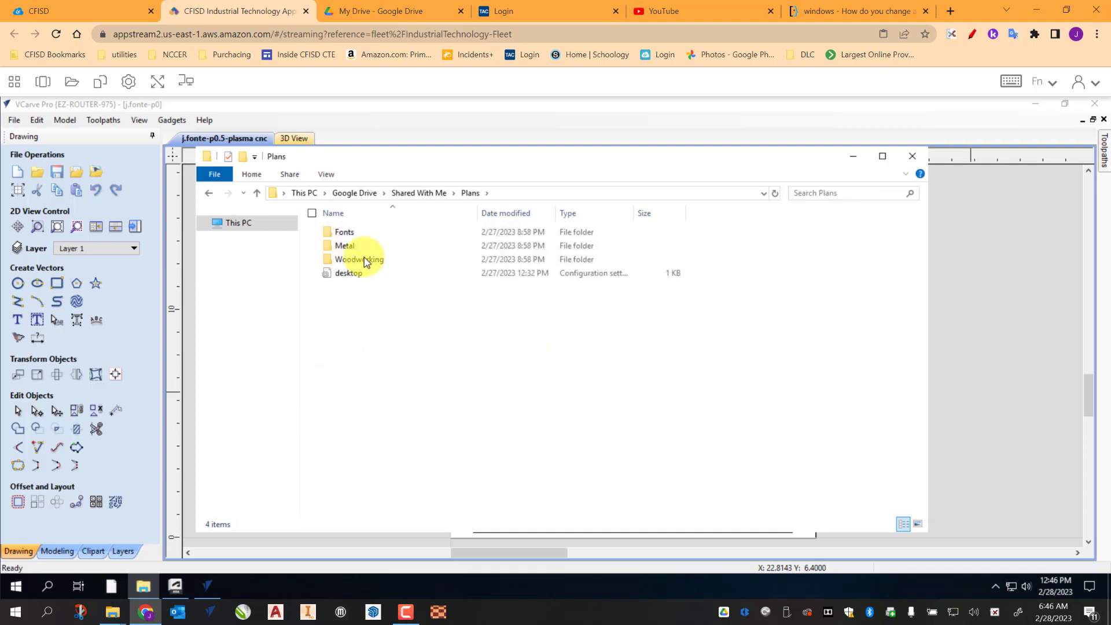
{"action": "double_click", "coordinate": [346, 233]}
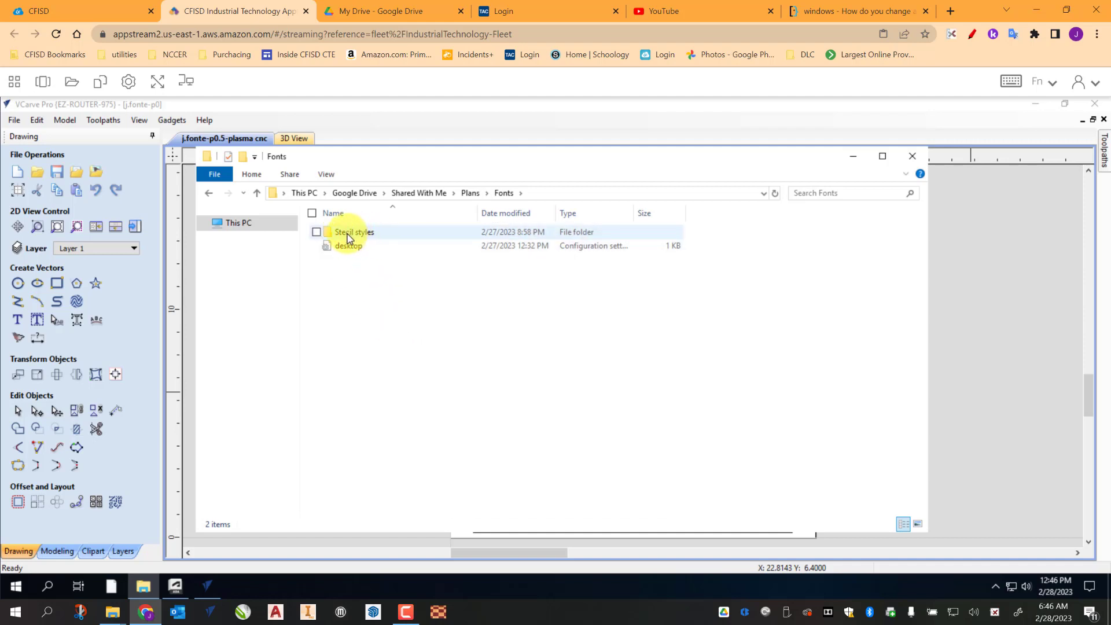
{"action": "double_click", "coordinate": [354, 236]}
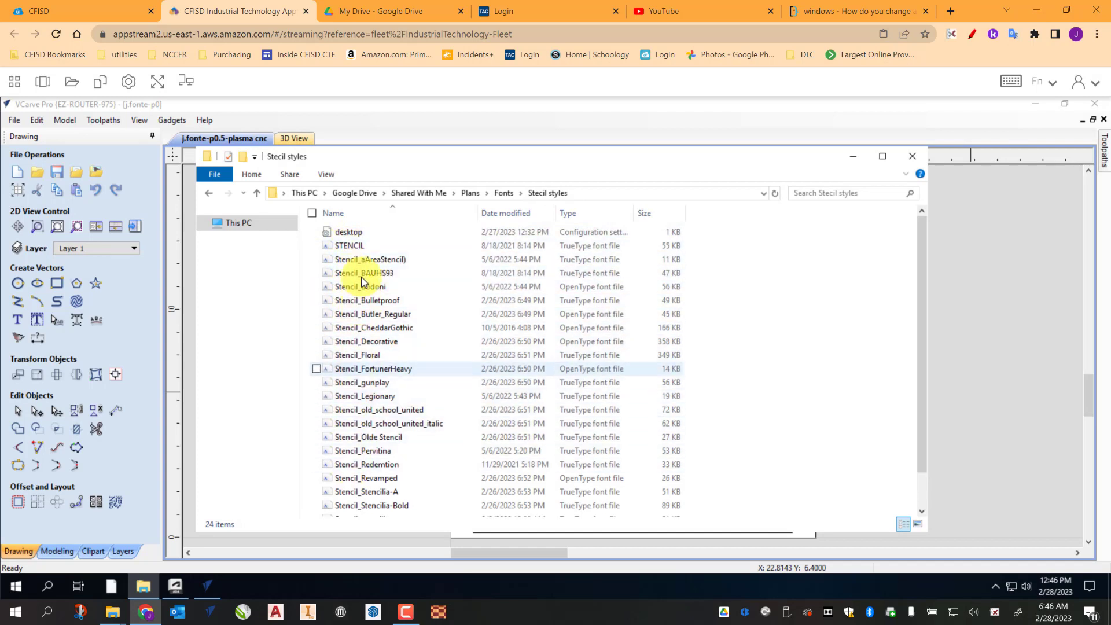
Step: Turn on the preview pane and preview the stencil font files in the folder
{"action": "left_click", "coordinate": [353, 247]}
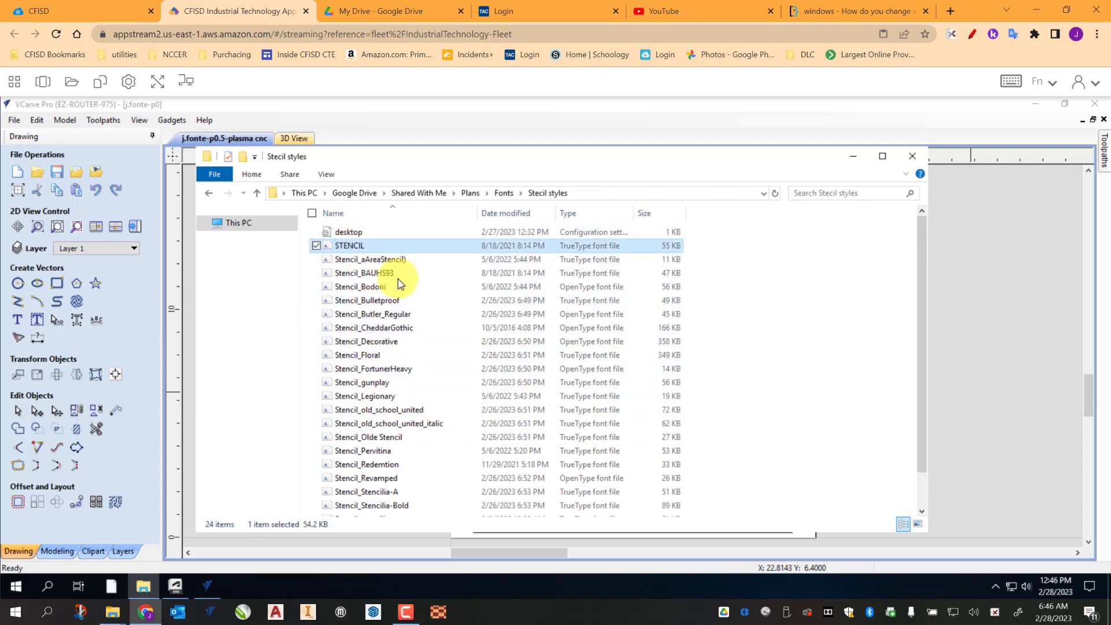
{"action": "left_click", "coordinate": [327, 174]}
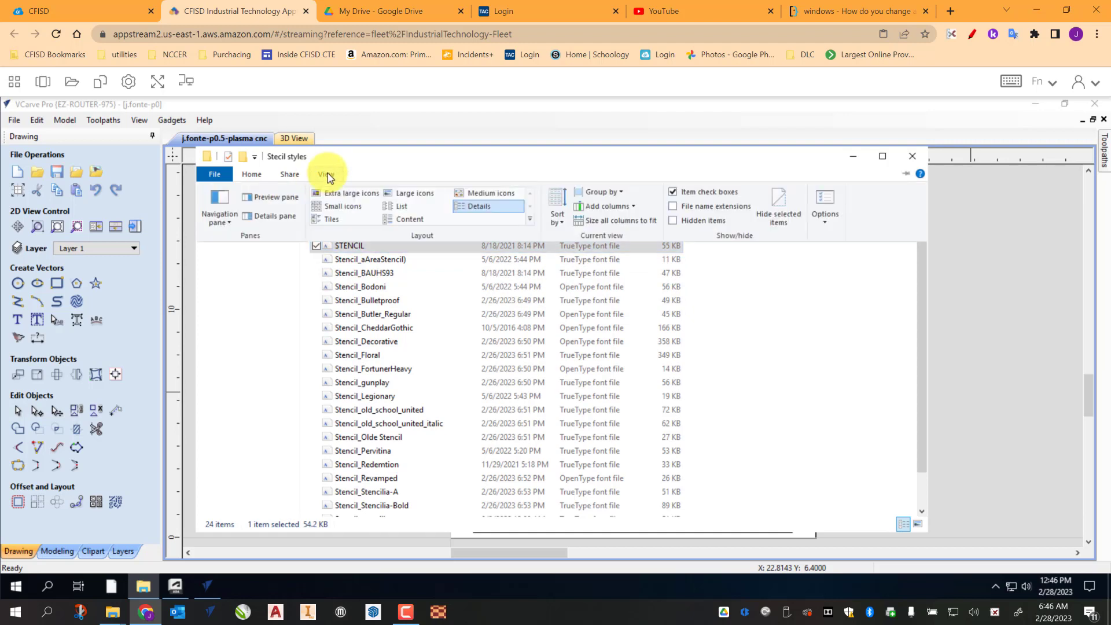
{"action": "left_click", "coordinate": [266, 198]}
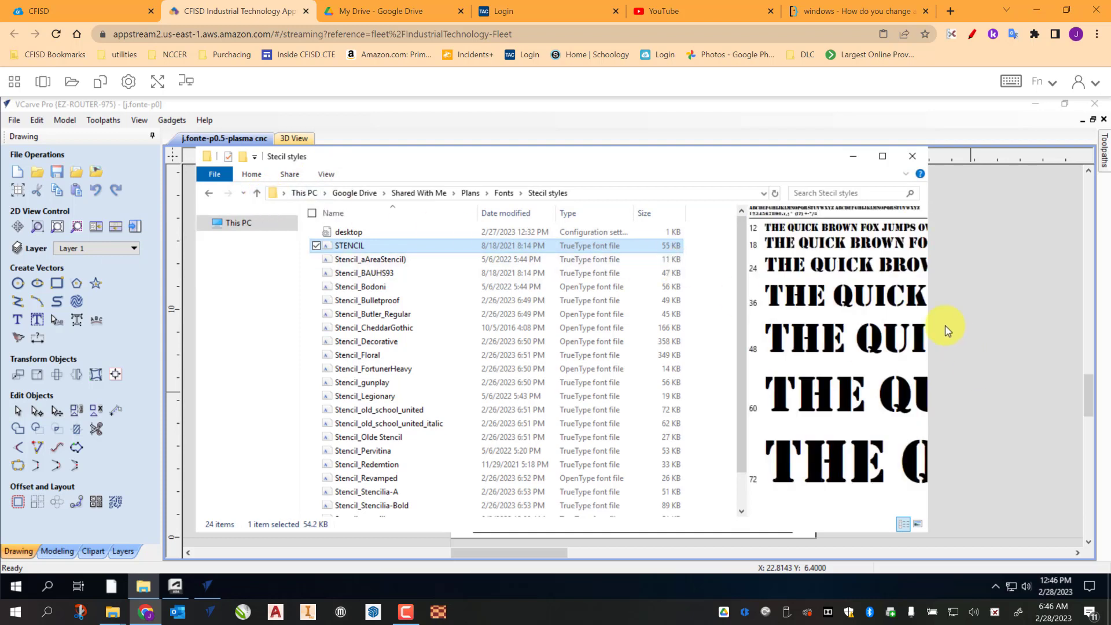
{"action": "left_click", "coordinate": [364, 262]}
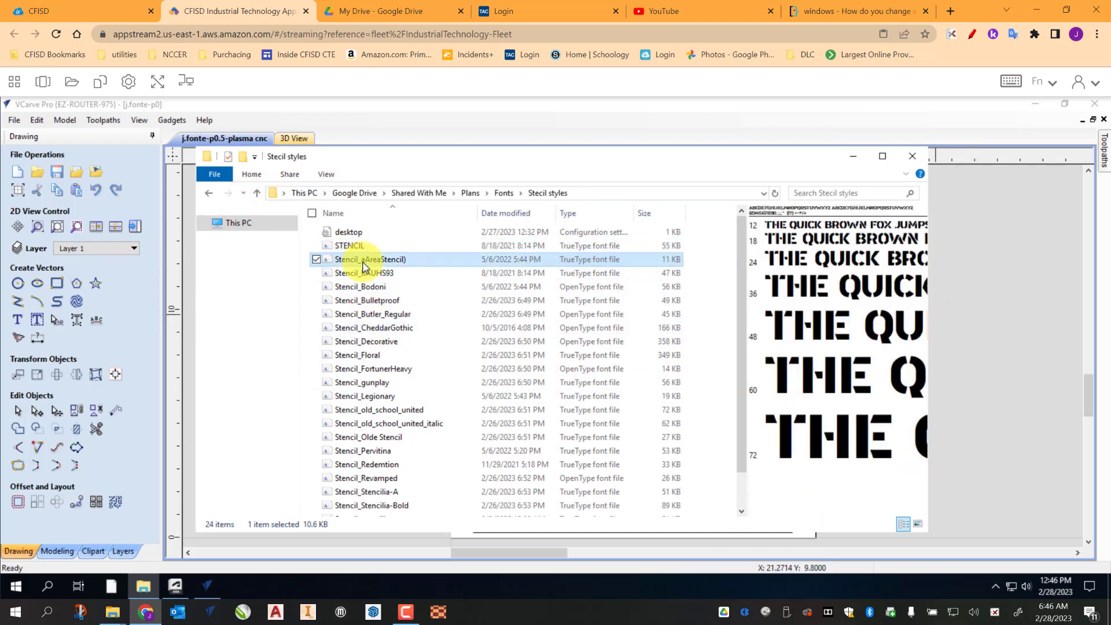
{"action": "left_click", "coordinate": [371, 272]}
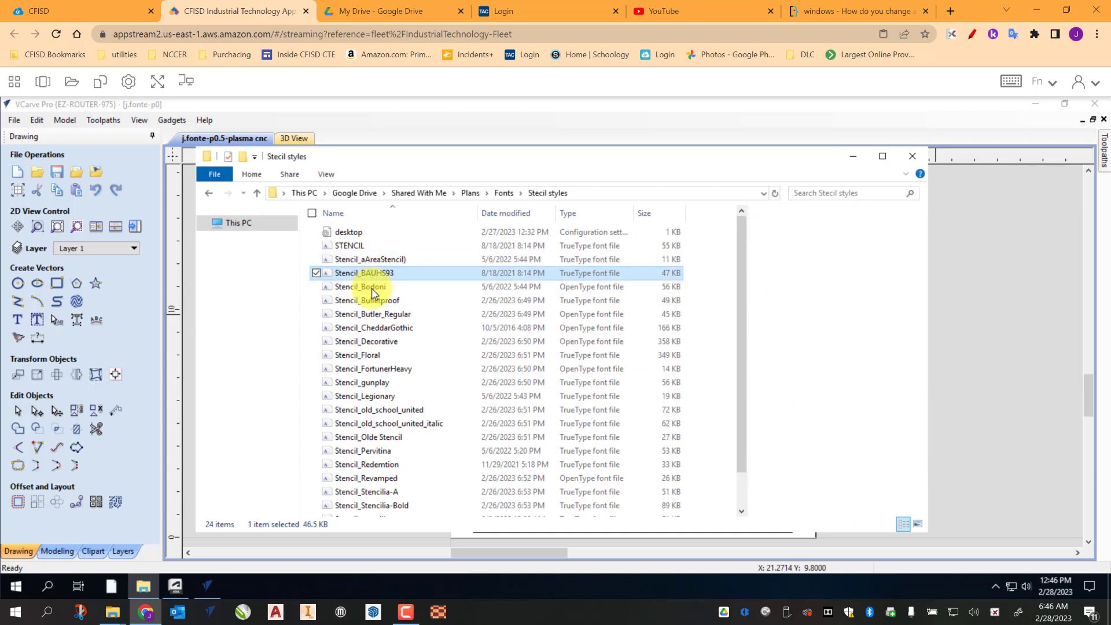
{"action": "left_click", "coordinate": [371, 287]}
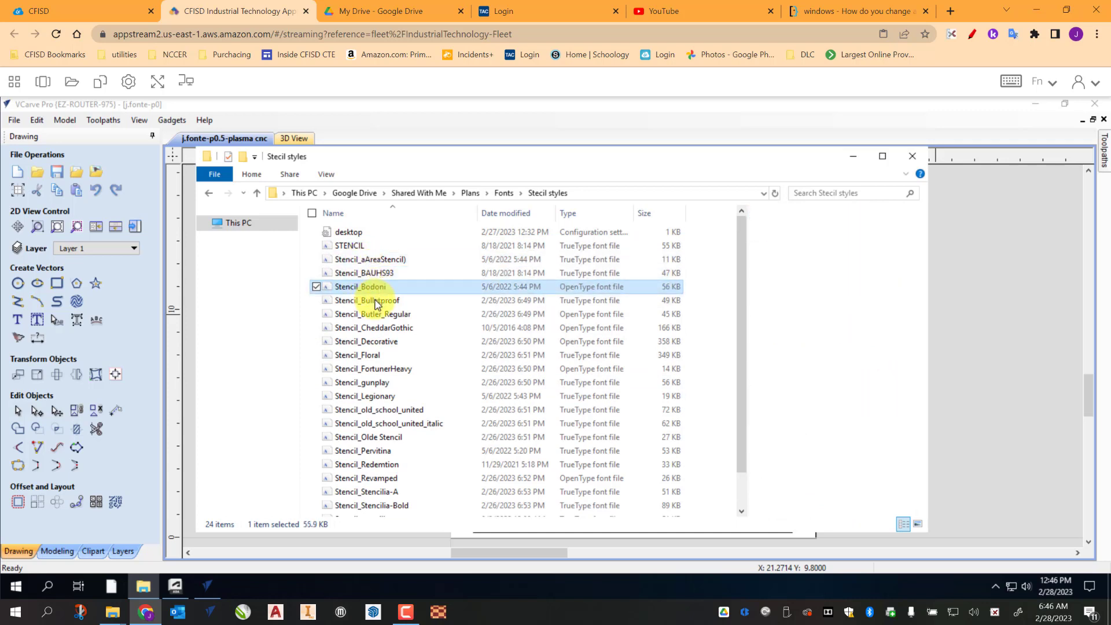
{"action": "left_click", "coordinate": [377, 301]}
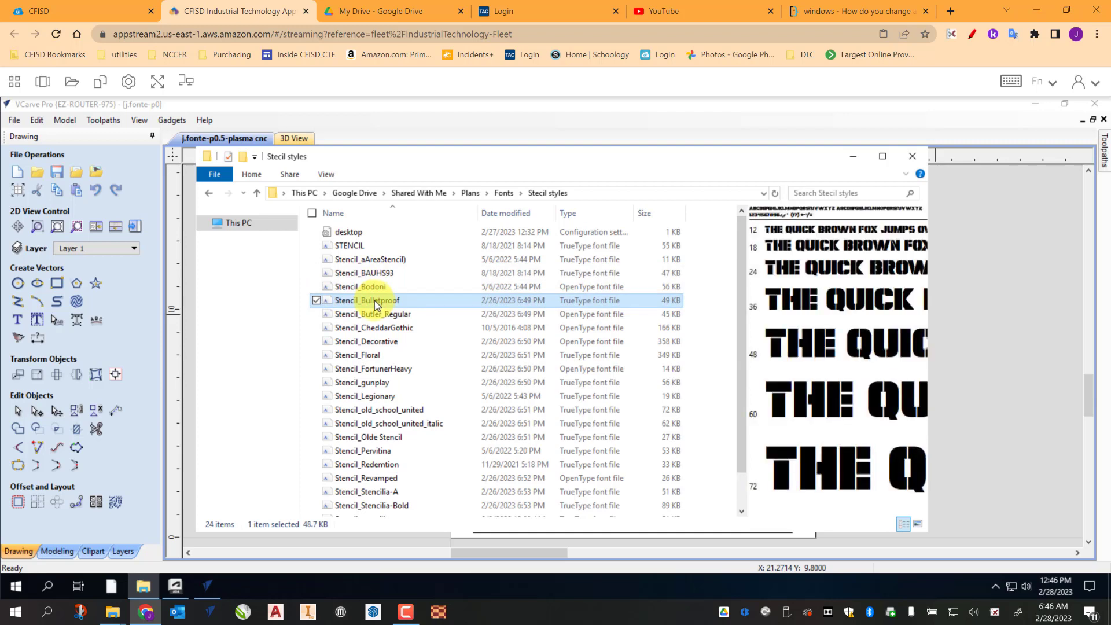
{"action": "left_click", "coordinate": [367, 260]}
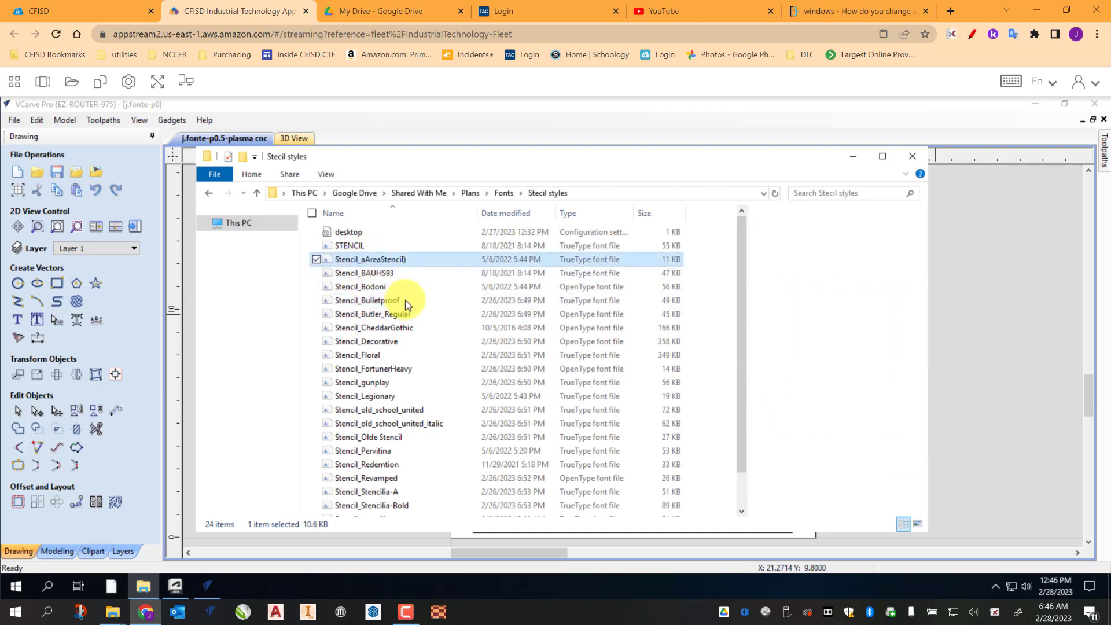
{"action": "left_click", "coordinate": [369, 274]}
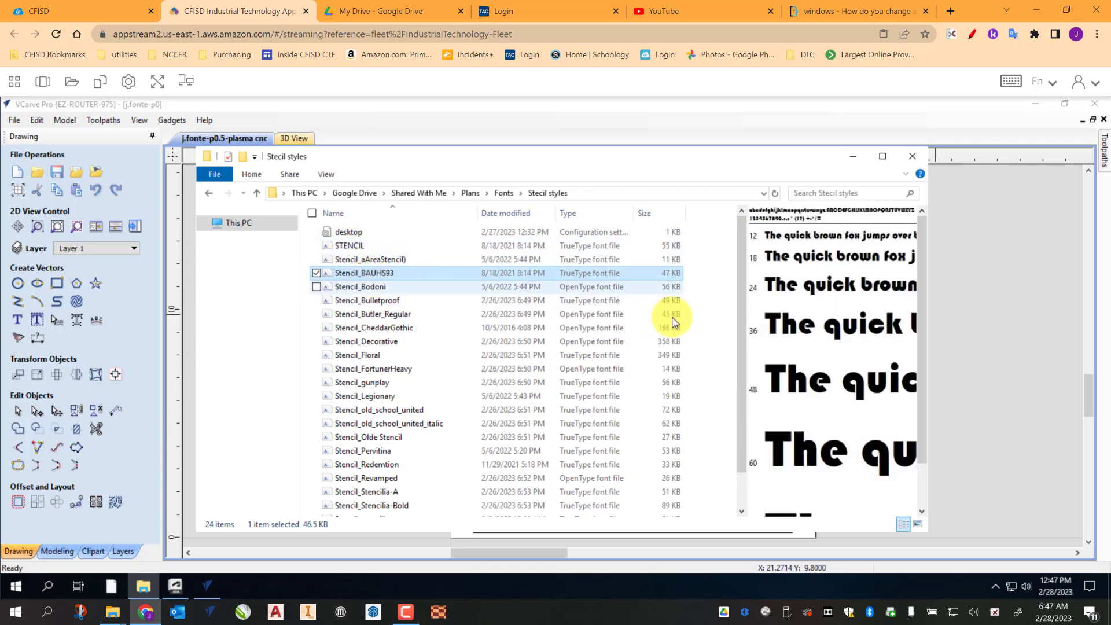
{"action": "left_click", "coordinate": [365, 288]}
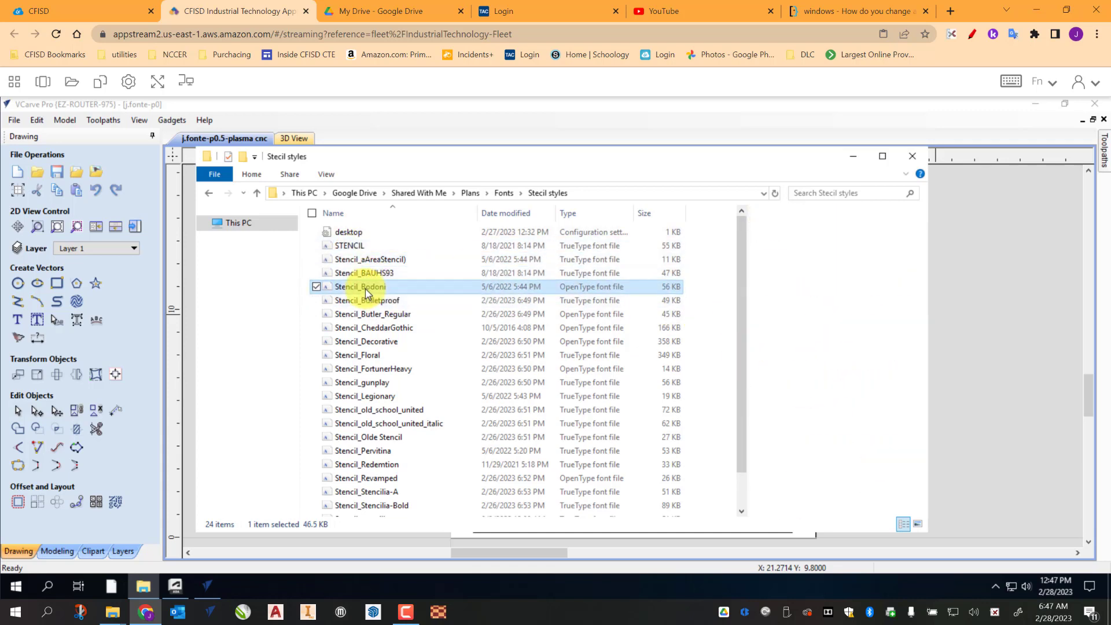
{"action": "left_click", "coordinate": [367, 259]}
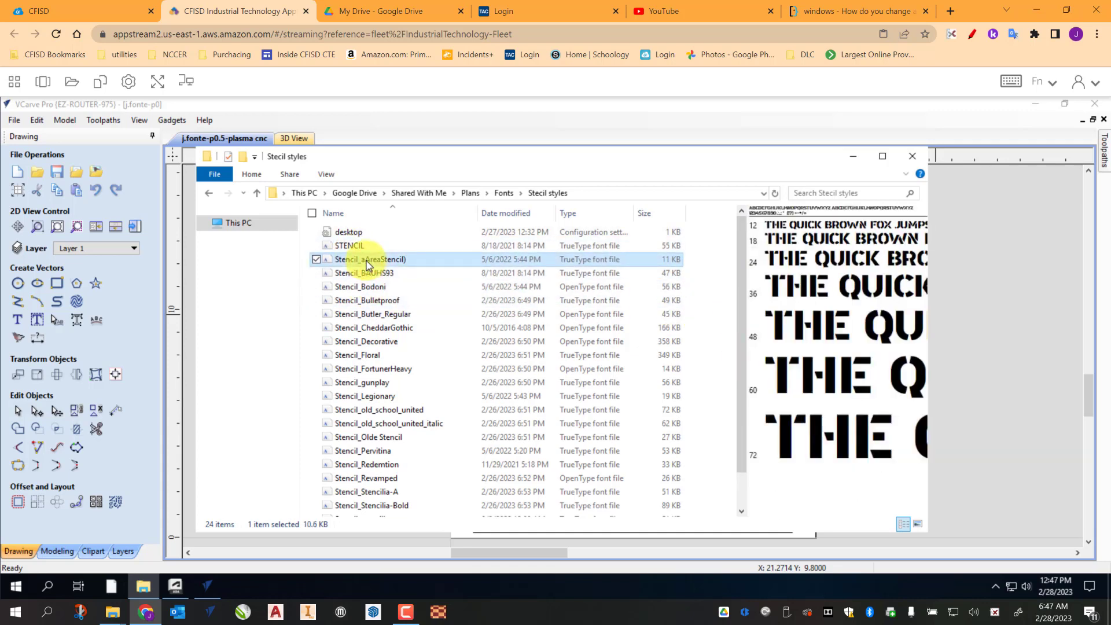
{"action": "left_click", "coordinate": [382, 372]}
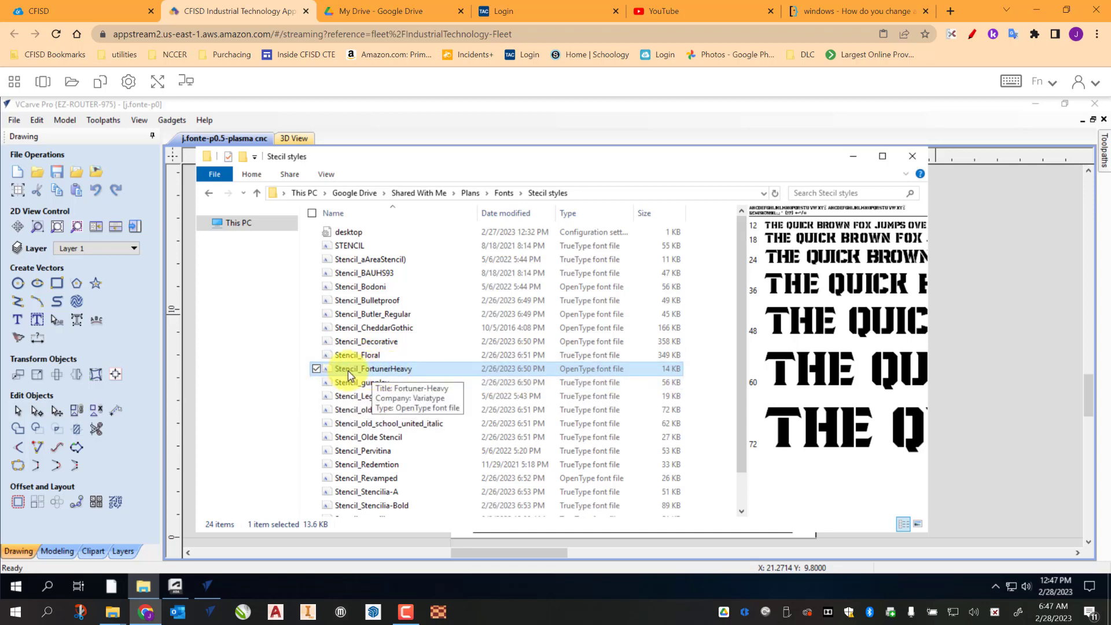
Step: Install the Stencil_FortunerHeavy font and return to the drawing
{"action": "right_click", "coordinate": [381, 372]}
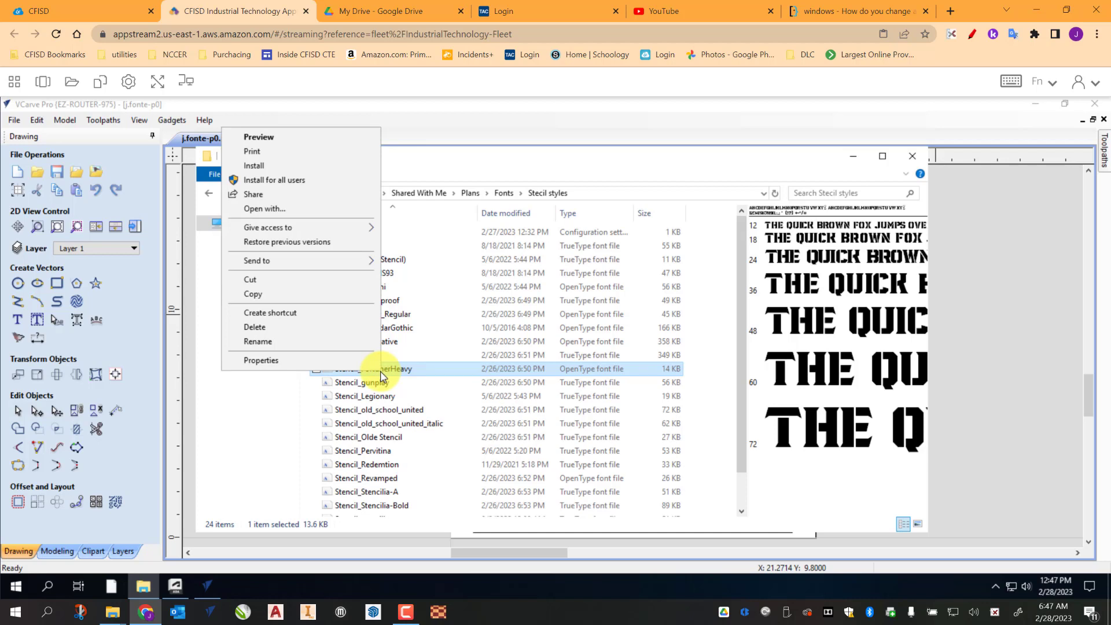
{"action": "left_click", "coordinate": [264, 167]}
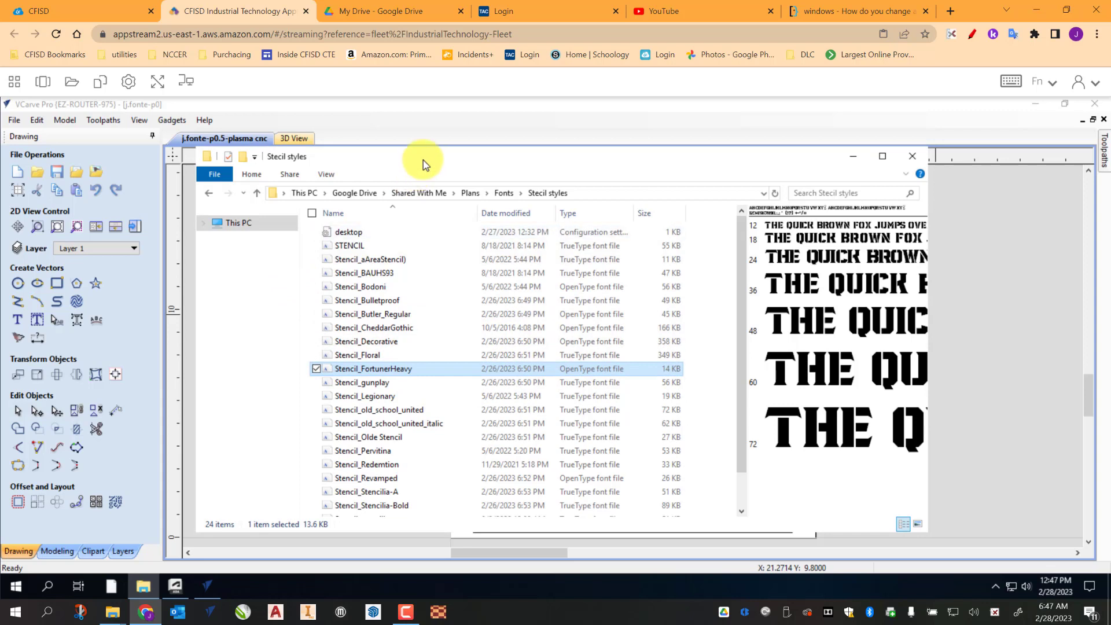
{"action": "left_click", "coordinate": [975, 332]}
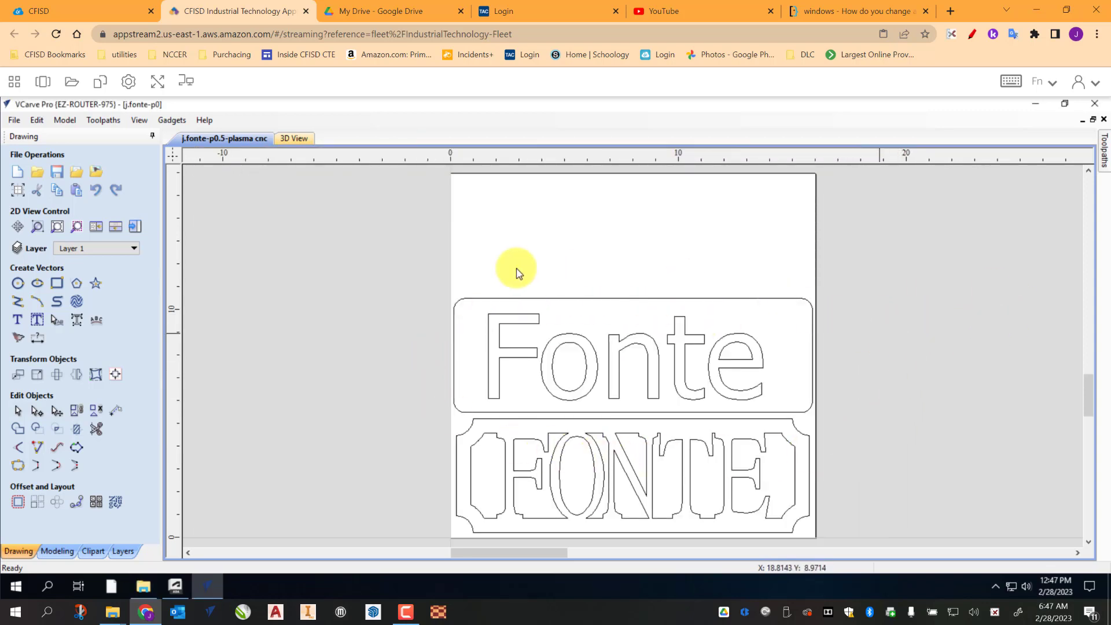
Step: Change the font of the upper Fonte text to Fortuner Heavy and apply it
{"action": "left_click", "coordinate": [595, 391]}
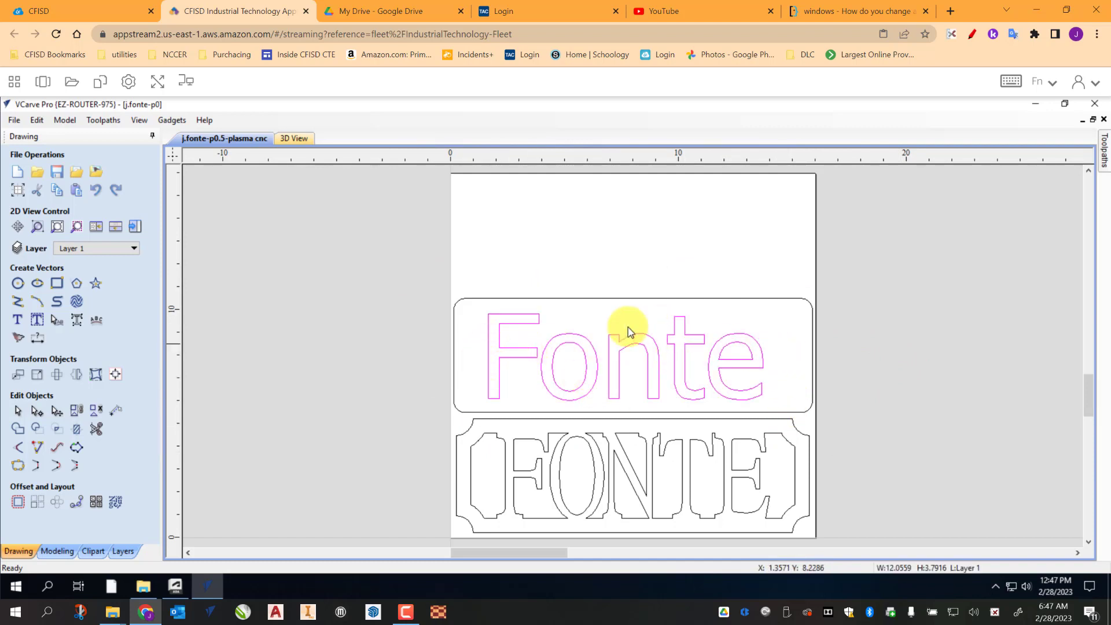
{"action": "left_click", "coordinate": [18, 320]}
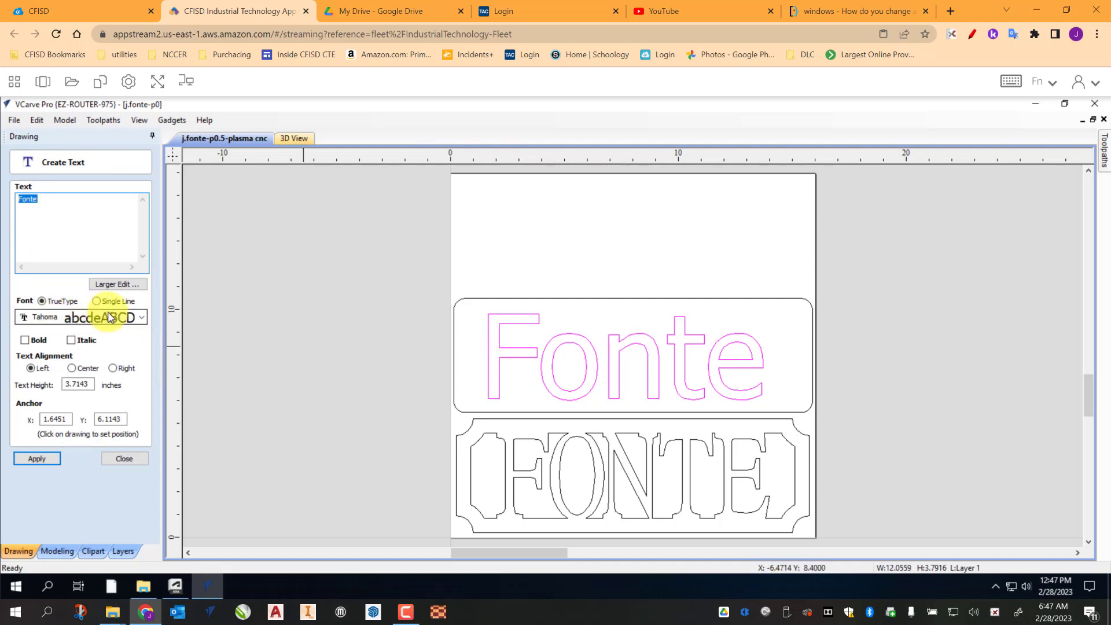
{"action": "left_click", "coordinate": [140, 318]}
{"action": "scroll", "coordinate": [145, 385], "scroll_direction": "up", "scroll_amount": 10}
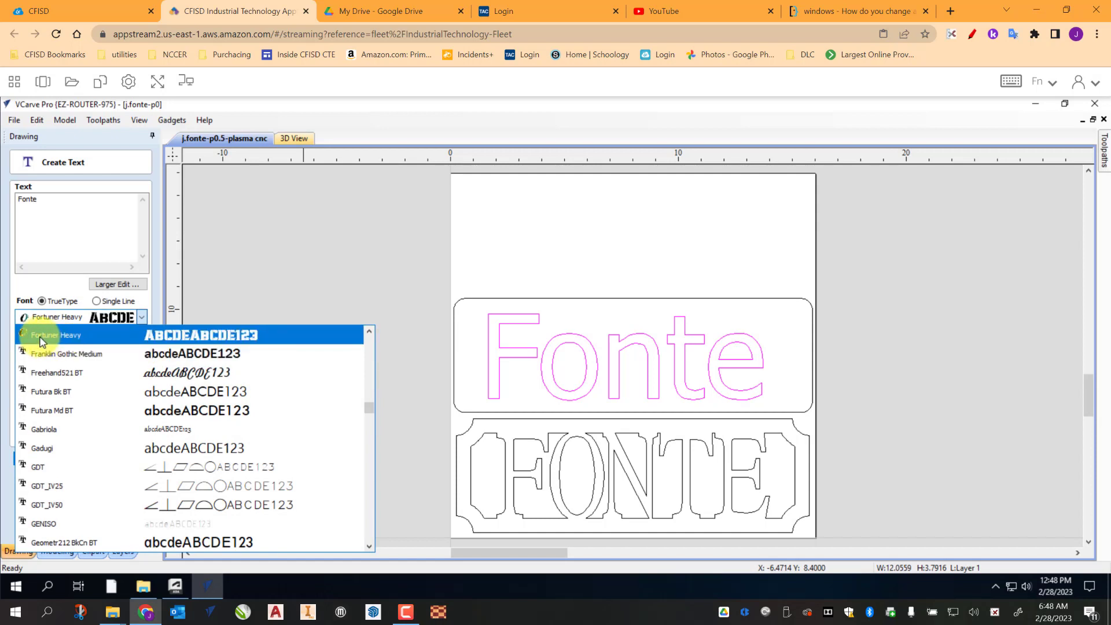
{"action": "left_click", "coordinate": [172, 337]}
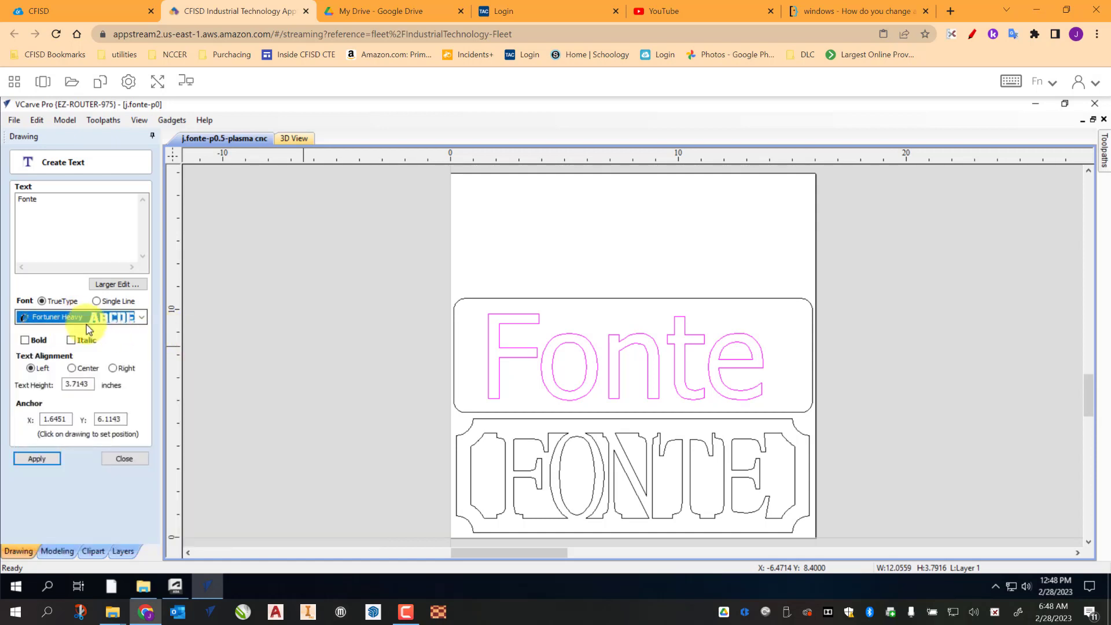
{"action": "left_click", "coordinate": [36, 458]}
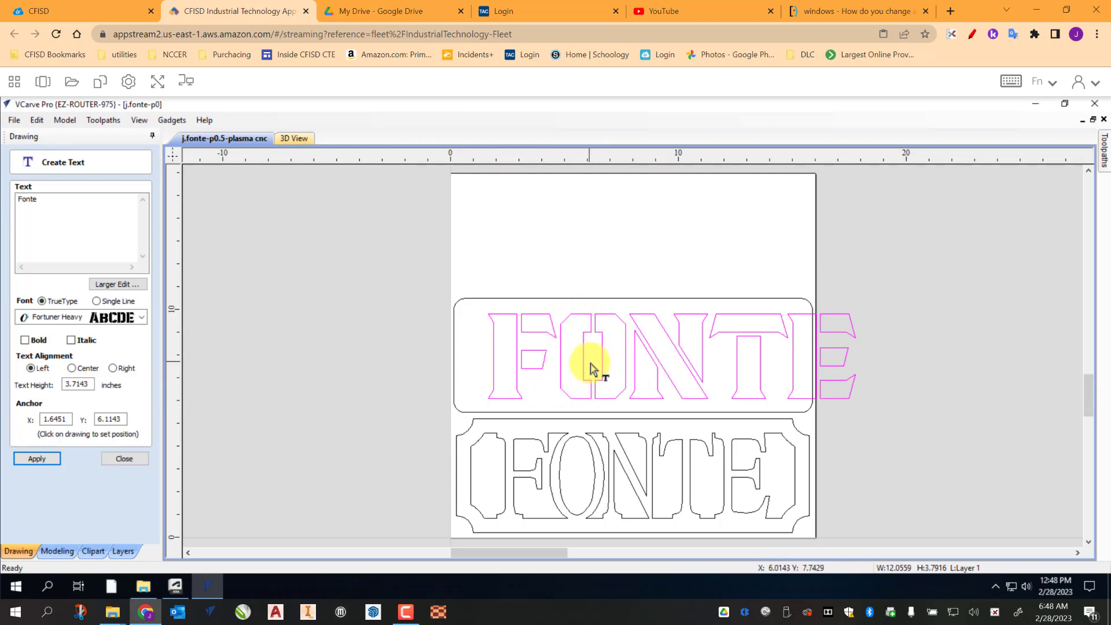
{"action": "left_click", "coordinate": [131, 458]}
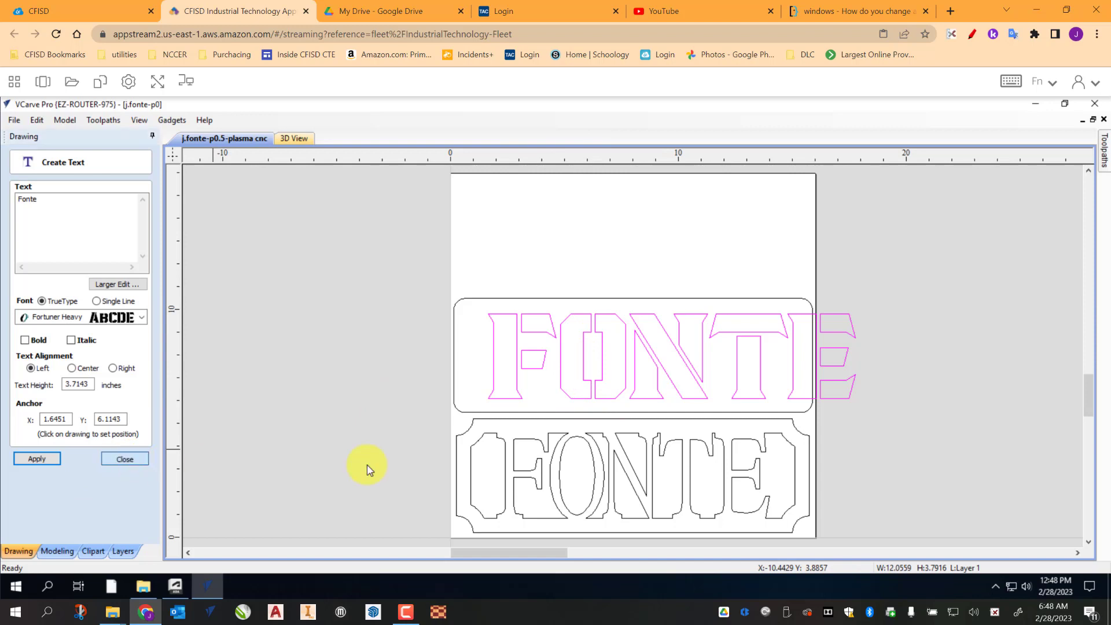
Step: Shrink the new text's width to about 13.9 inches so it fits inside its rounded frame
{"action": "left_click", "coordinate": [636, 384]}
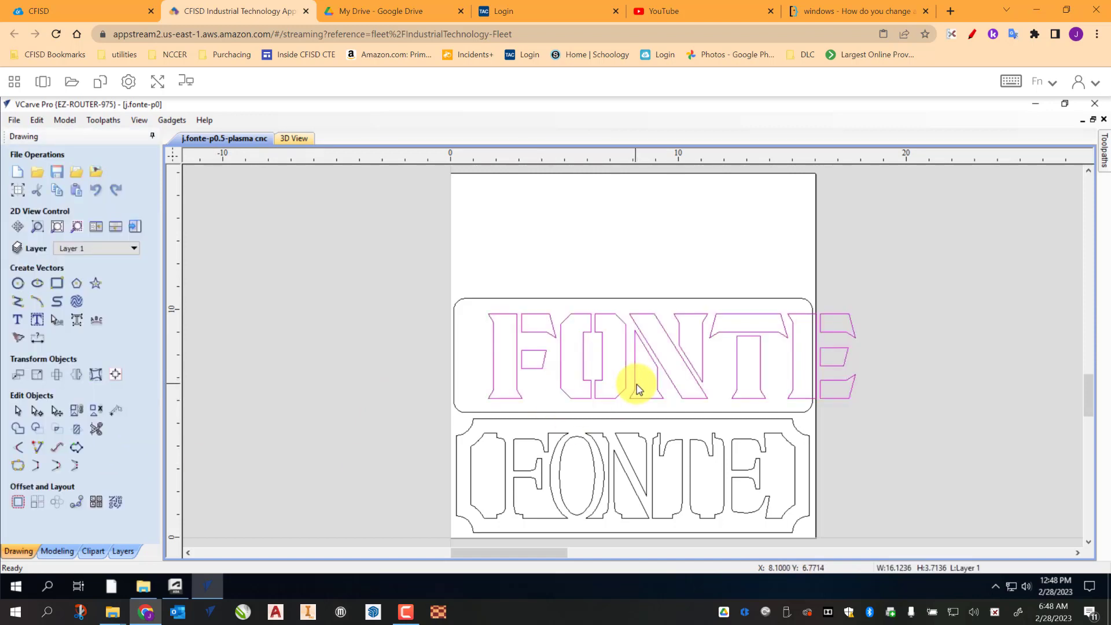
{"action": "left_click", "coordinate": [634, 387]}
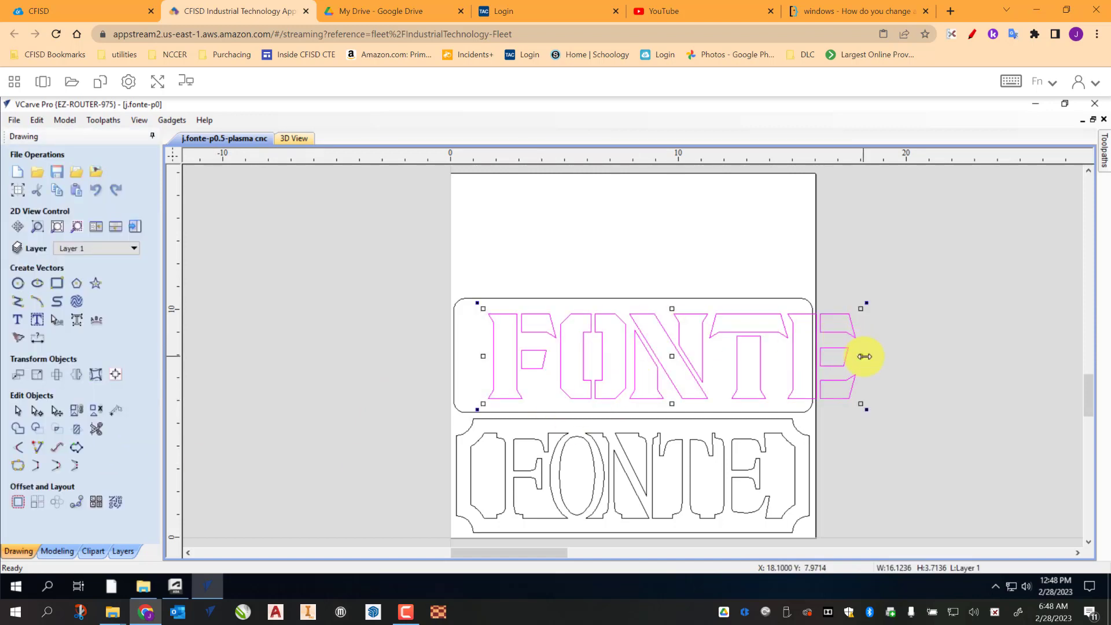
{"action": "left_click_drag", "start_coordinate": [860, 355], "coordinate": [807, 365]}
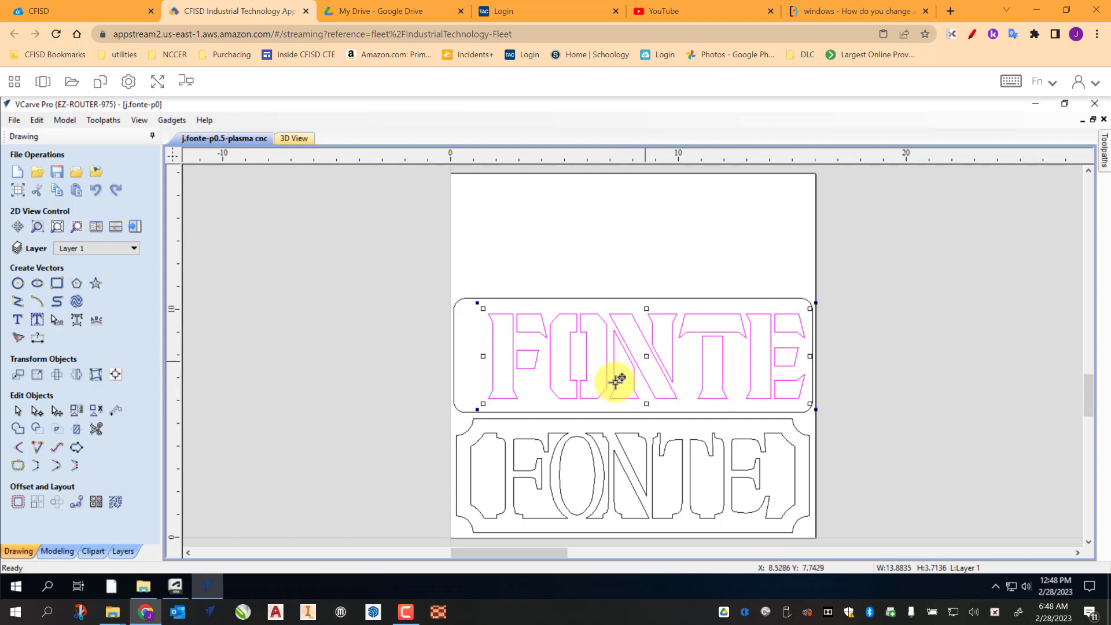
{"action": "left_click", "coordinate": [895, 345]}
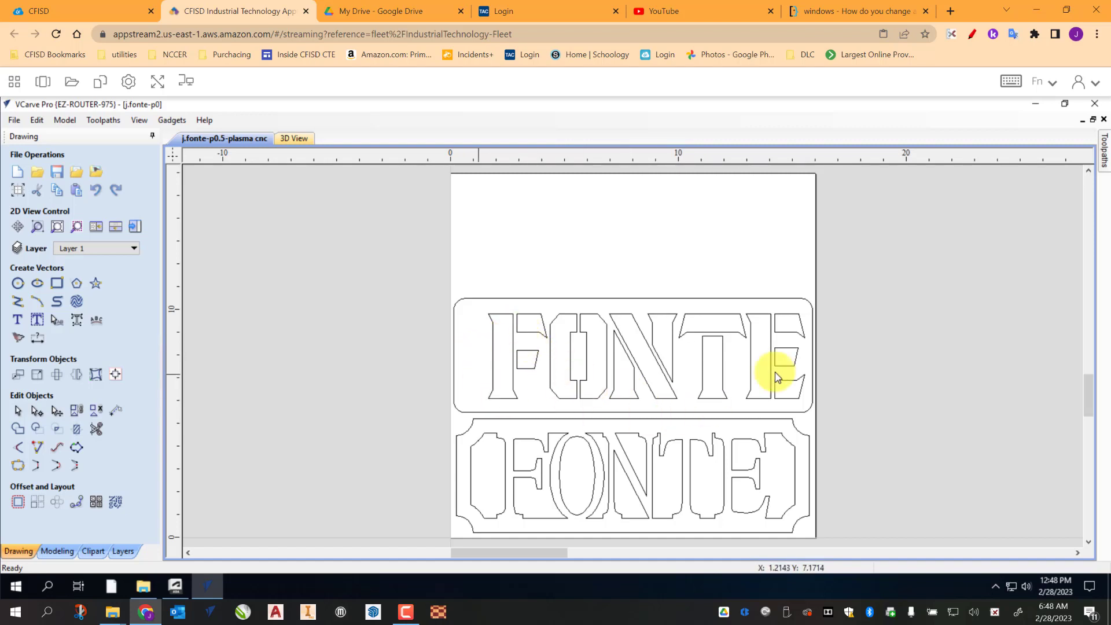
Step: Center the FONTE text within its rounded frame using the alignment tools, then save the file
{"action": "left_click", "coordinate": [661, 367]}
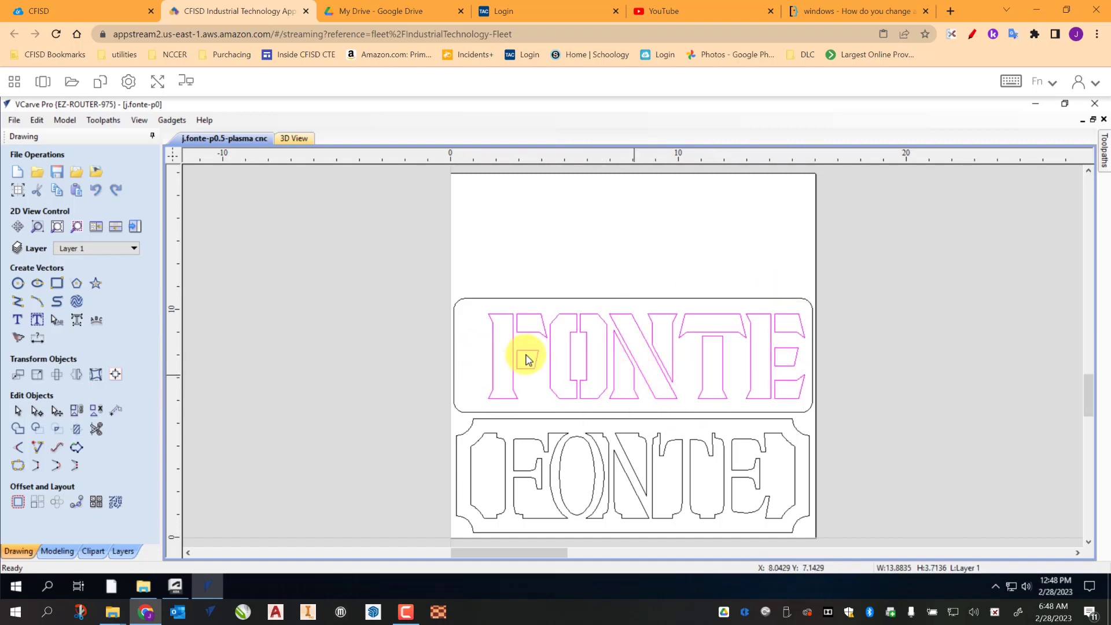
{"action": "left_click", "coordinate": [555, 299], "text": "shift"}
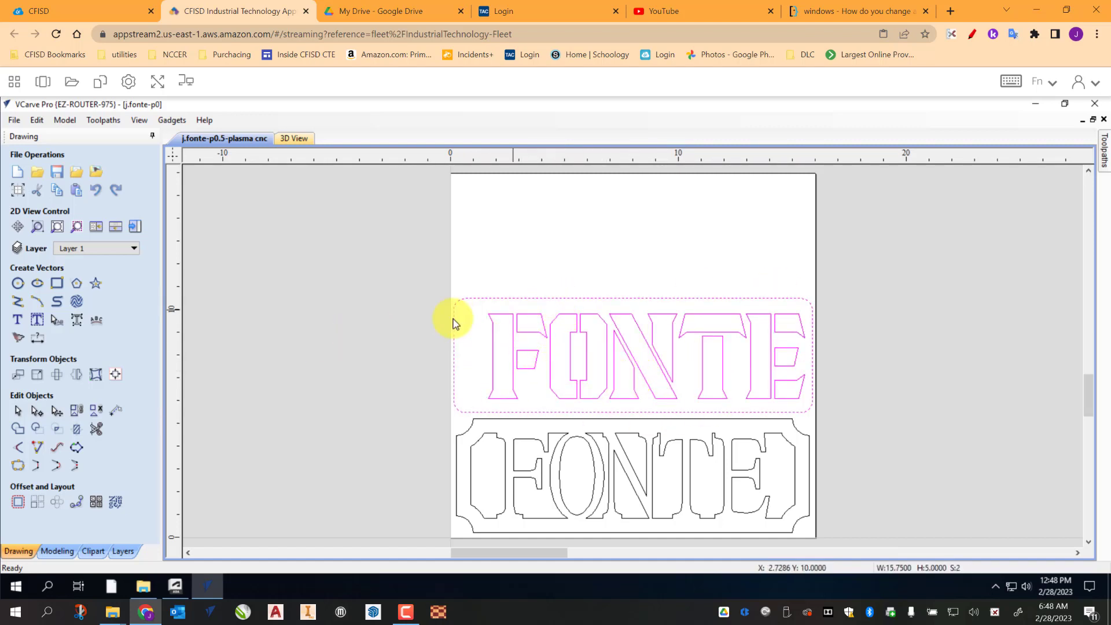
{"action": "left_click", "coordinate": [115, 377]}
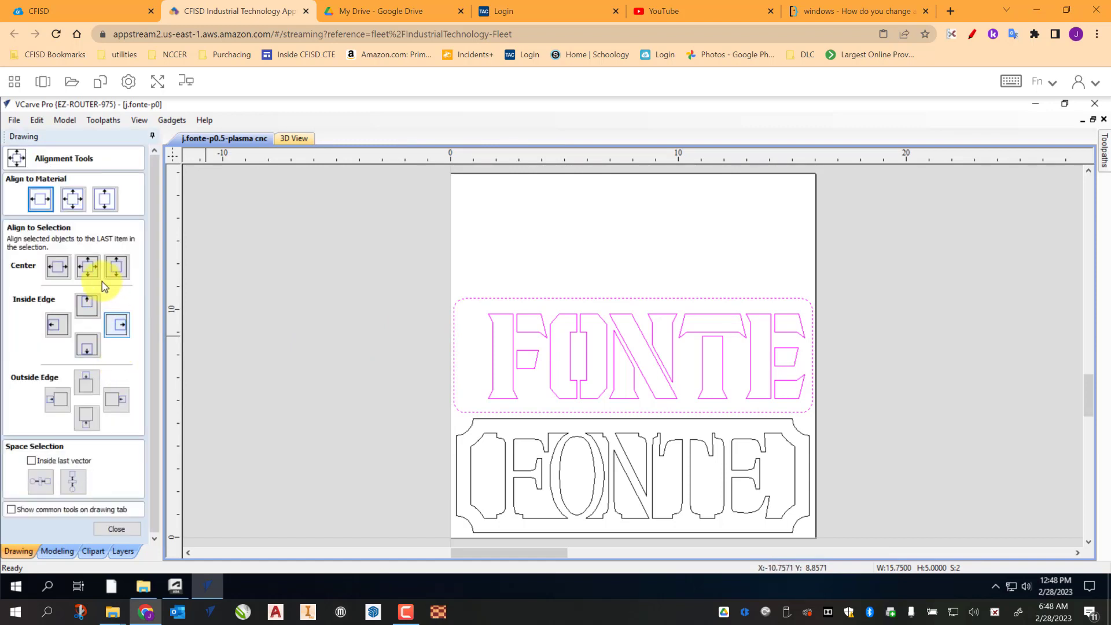
{"action": "left_click", "coordinate": [87, 266]}
{"action": "left_click", "coordinate": [781, 368]}
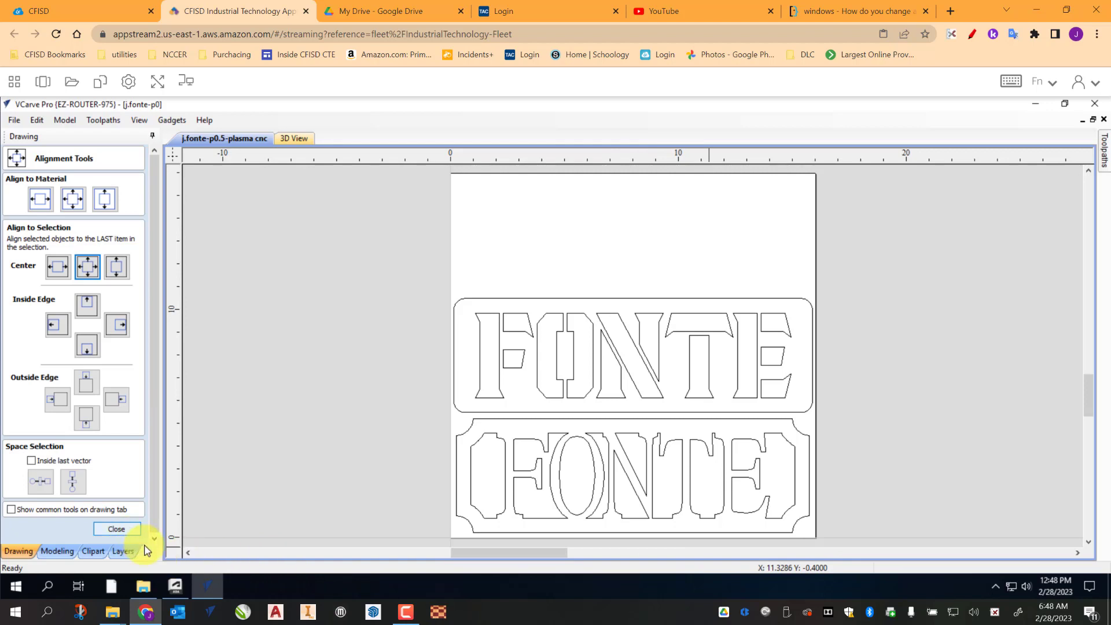
{"action": "left_click", "coordinate": [117, 529]}
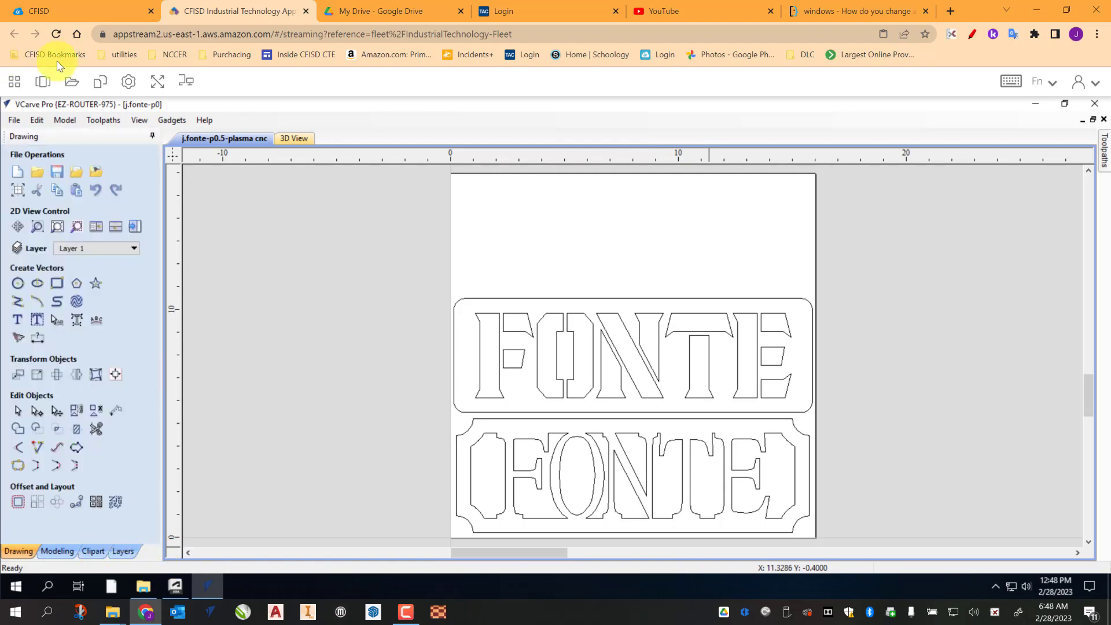
{"action": "left_click", "coordinate": [52, 171]}
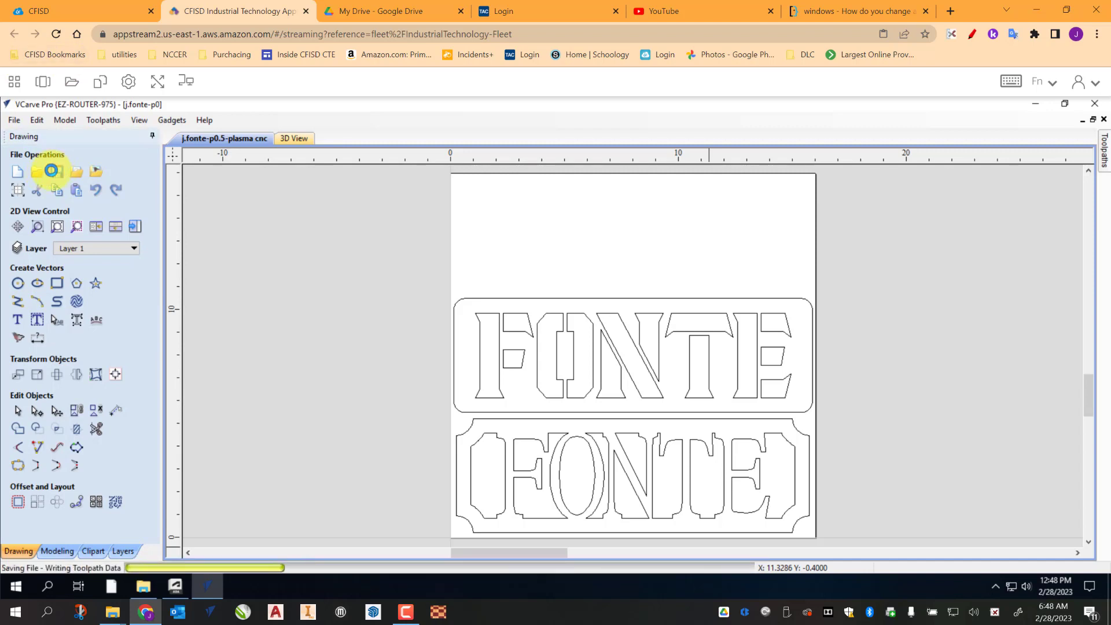